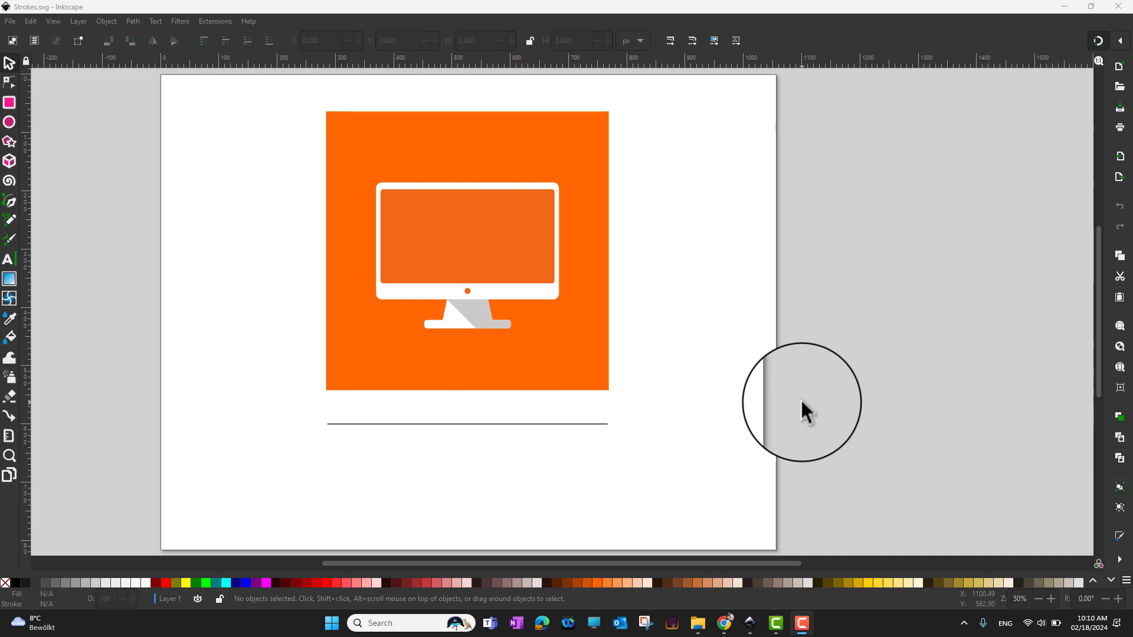
Step: Open the fill and stroke settings at the stroke paint options and select the orange square
{"action": "left_click", "coordinate": [105, 21]}
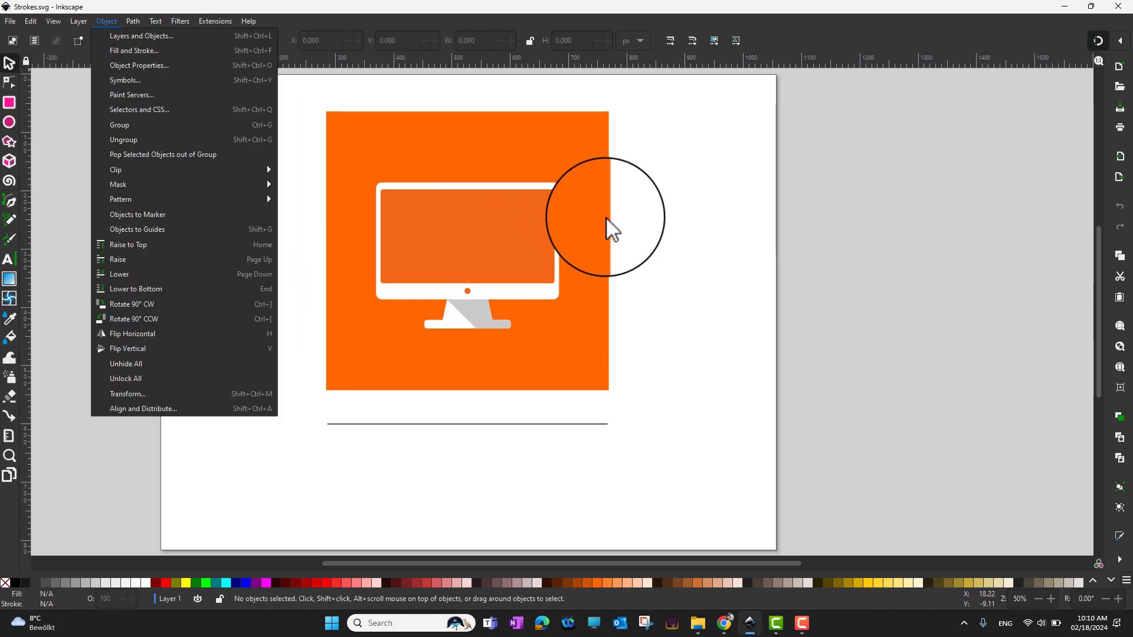
{"action": "left_click", "coordinate": [167, 51]}
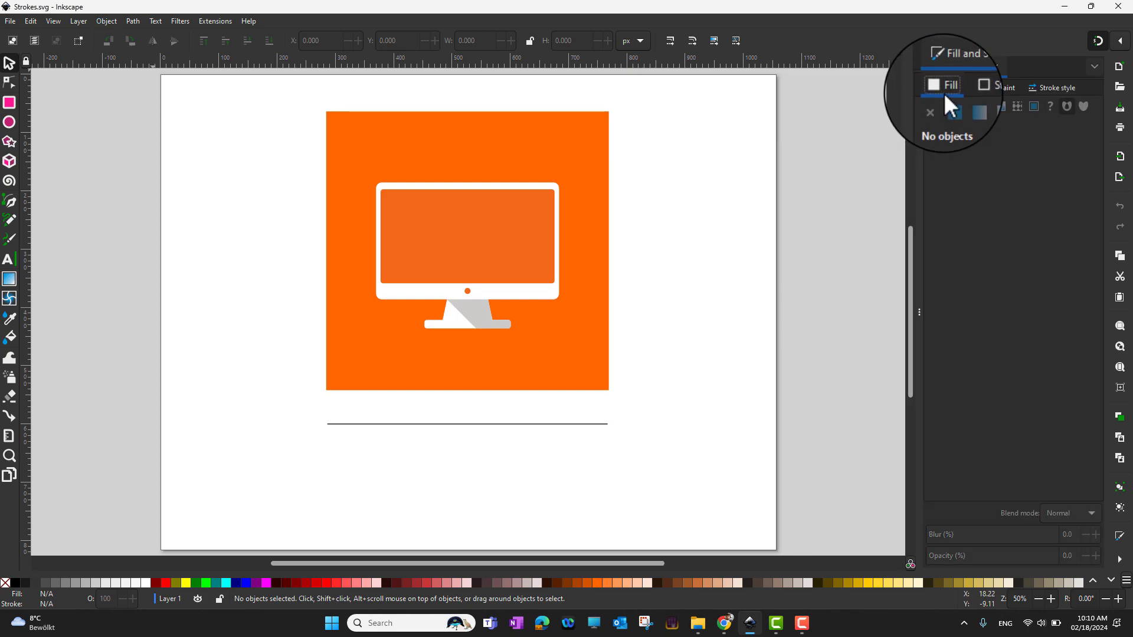
{"action": "left_click", "coordinate": [991, 88]}
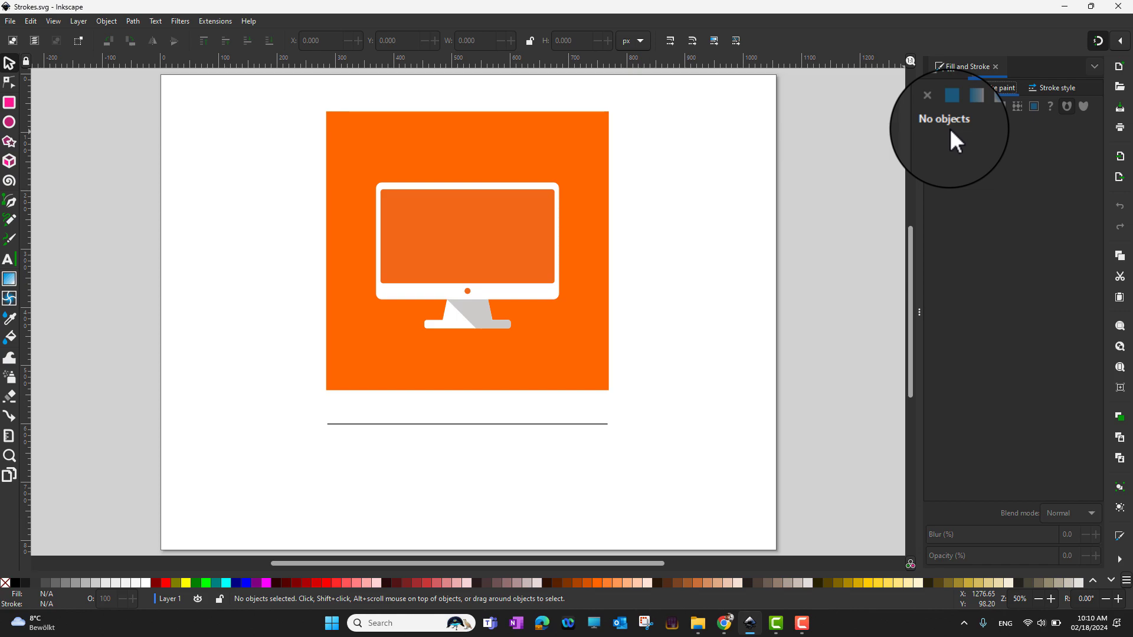
{"action": "left_click", "coordinate": [596, 162]}
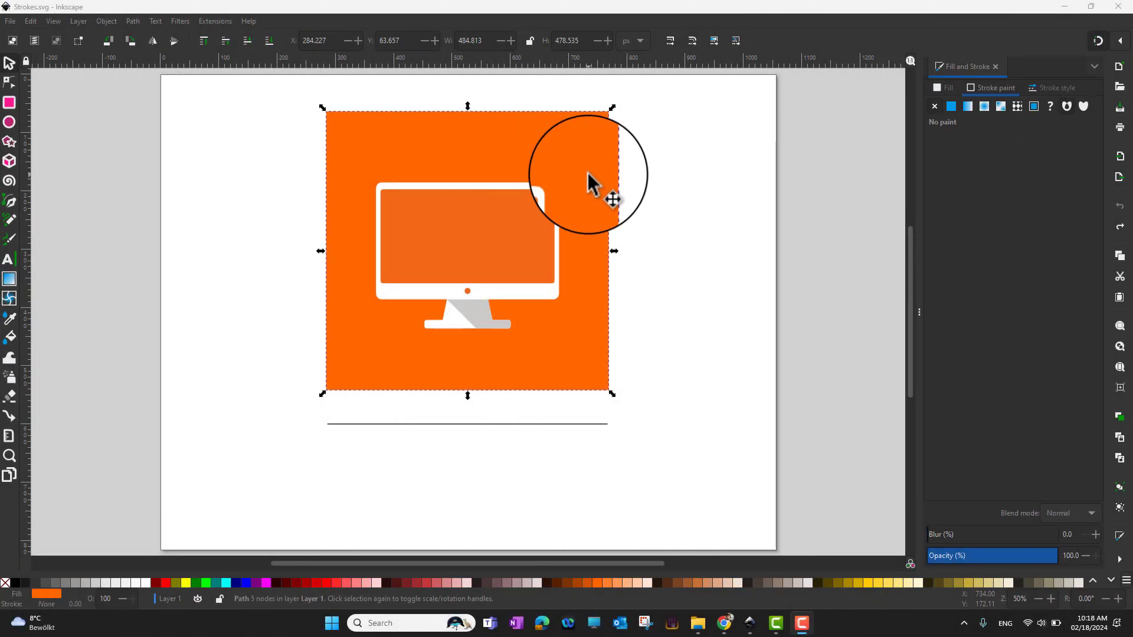
Step: Set the orange square's stroke width to 25 px
{"action": "left_click", "coordinate": [1046, 87]}
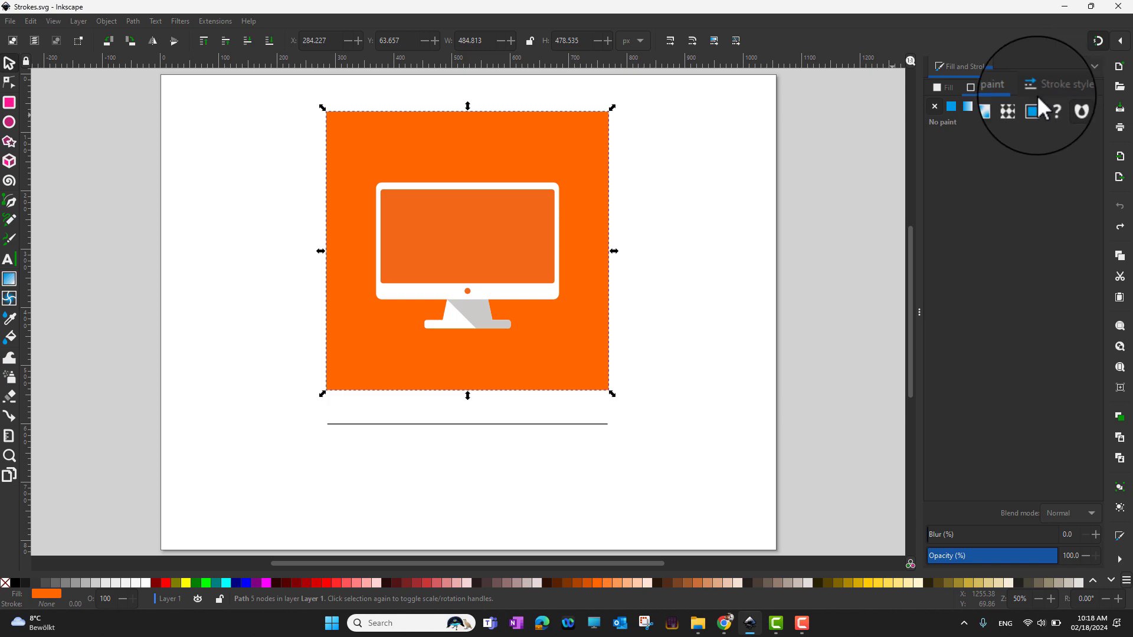
{"action": "left_click", "coordinate": [1038, 92]}
{"action": "left_click", "coordinate": [997, 91]}
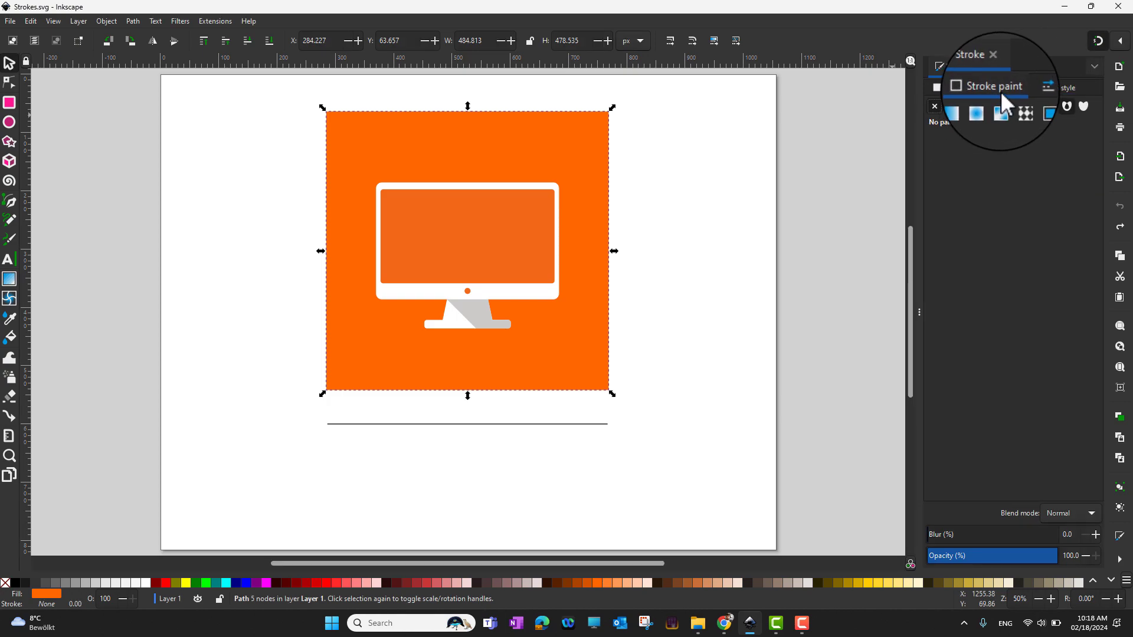
{"action": "left_click", "coordinate": [1045, 87]}
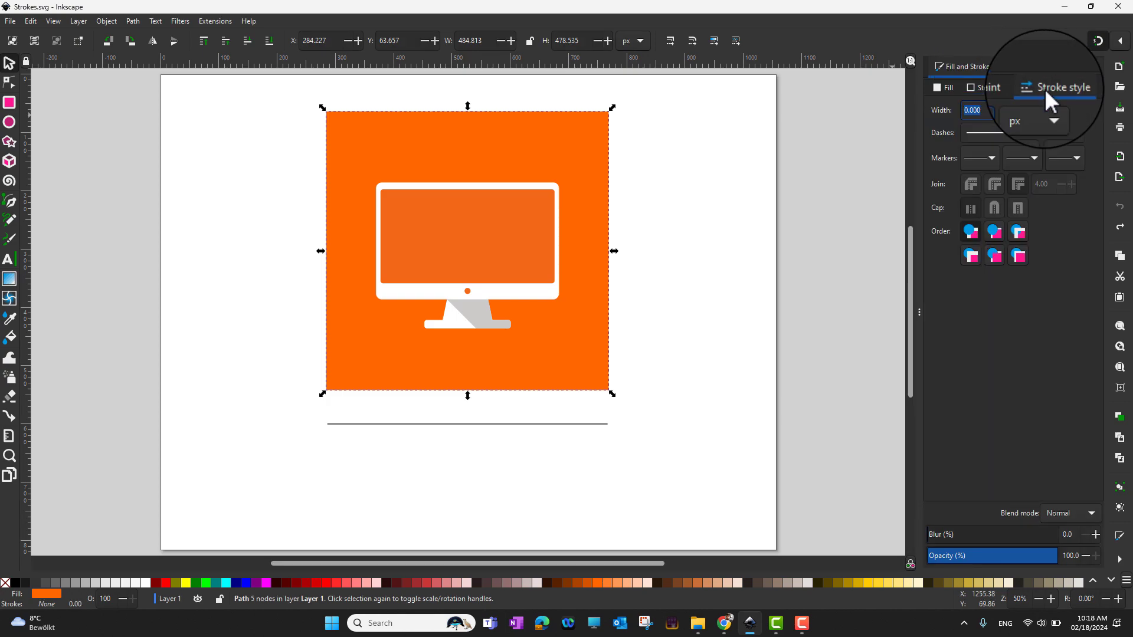
{"action": "left_click", "coordinate": [1003, 91]}
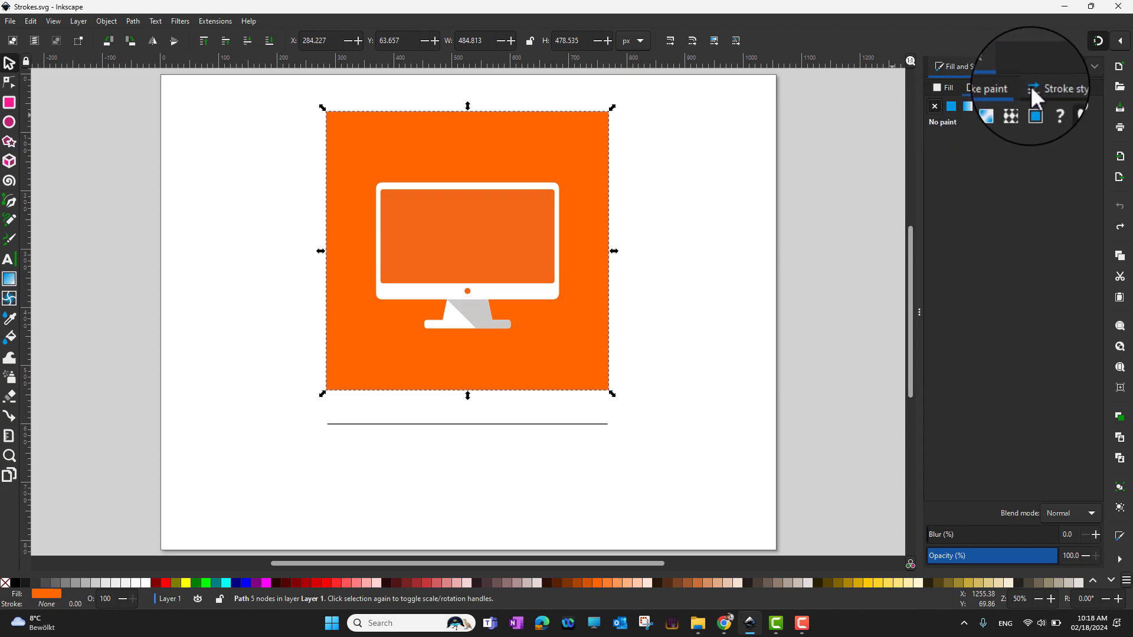
{"action": "left_click", "coordinate": [1031, 89]}
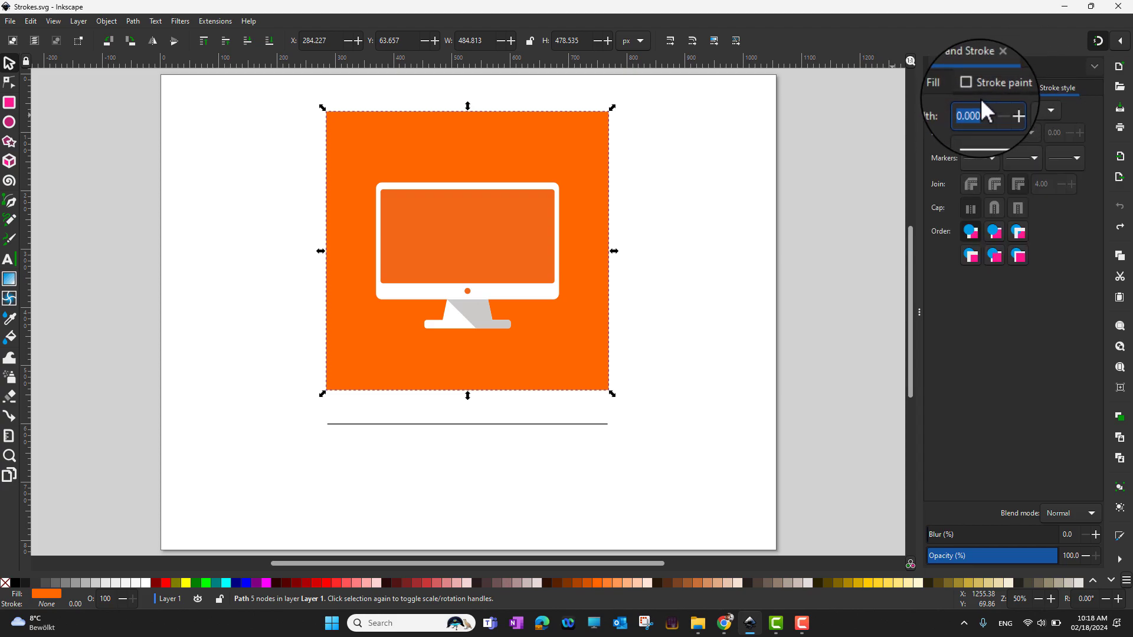
{"action": "left_click", "coordinate": [1054, 111]}
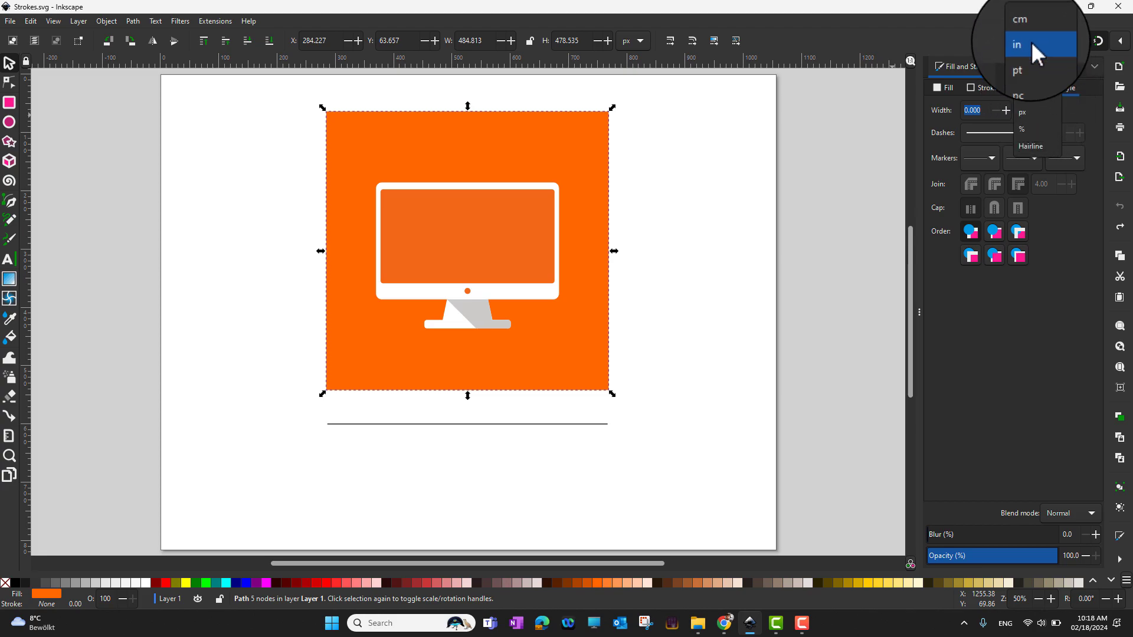
{"action": "left_click", "coordinate": [1087, 113]}
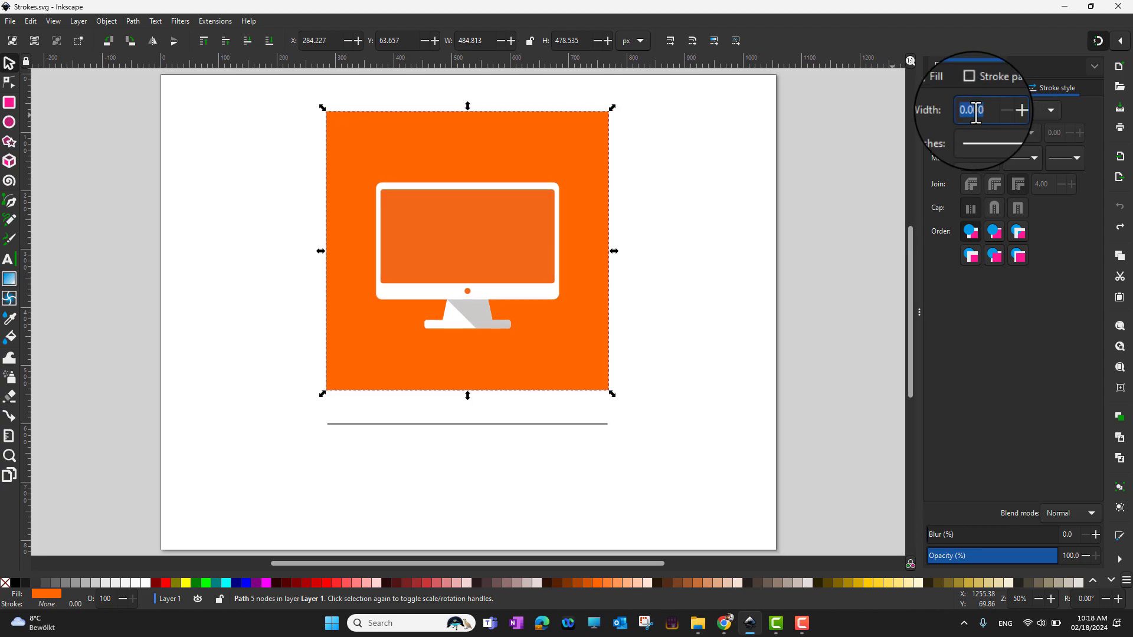
{"action": "type", "text": "20"}
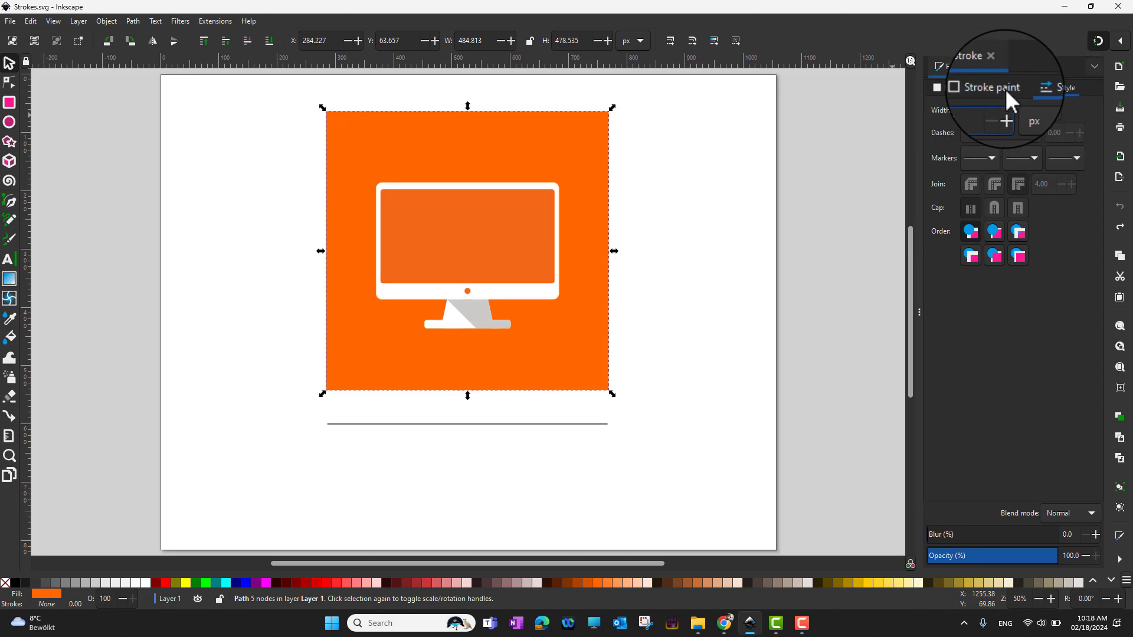
Step: Apply a flat black stroke to the orange square, set its saturation to 87, and deselect it
{"action": "left_click", "coordinate": [1003, 89]}
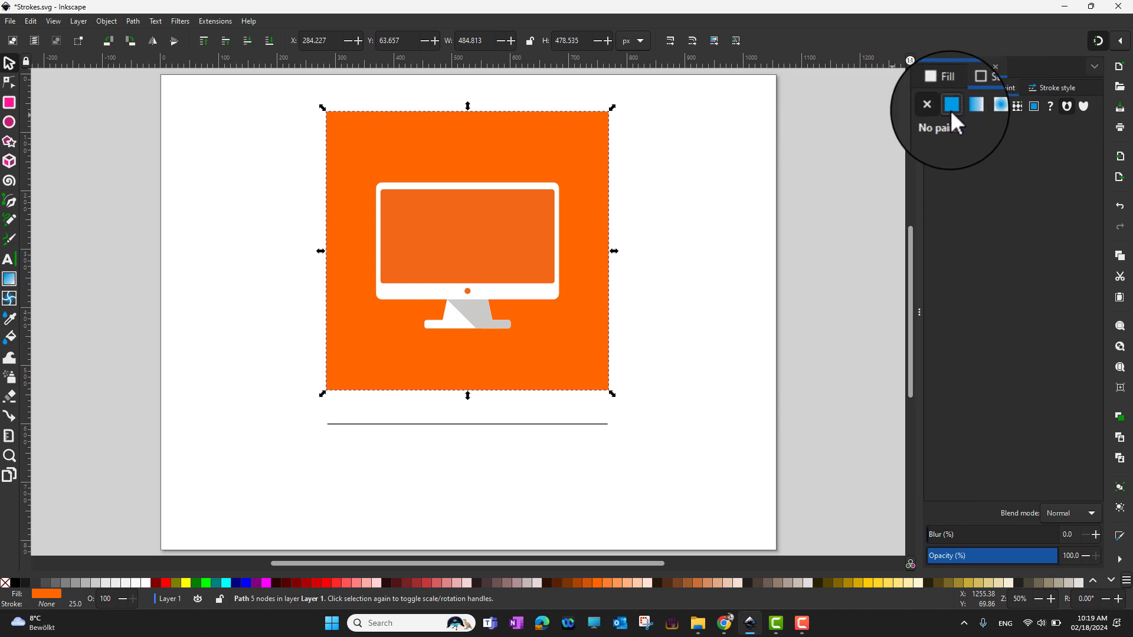
{"action": "left_click", "coordinate": [950, 107]}
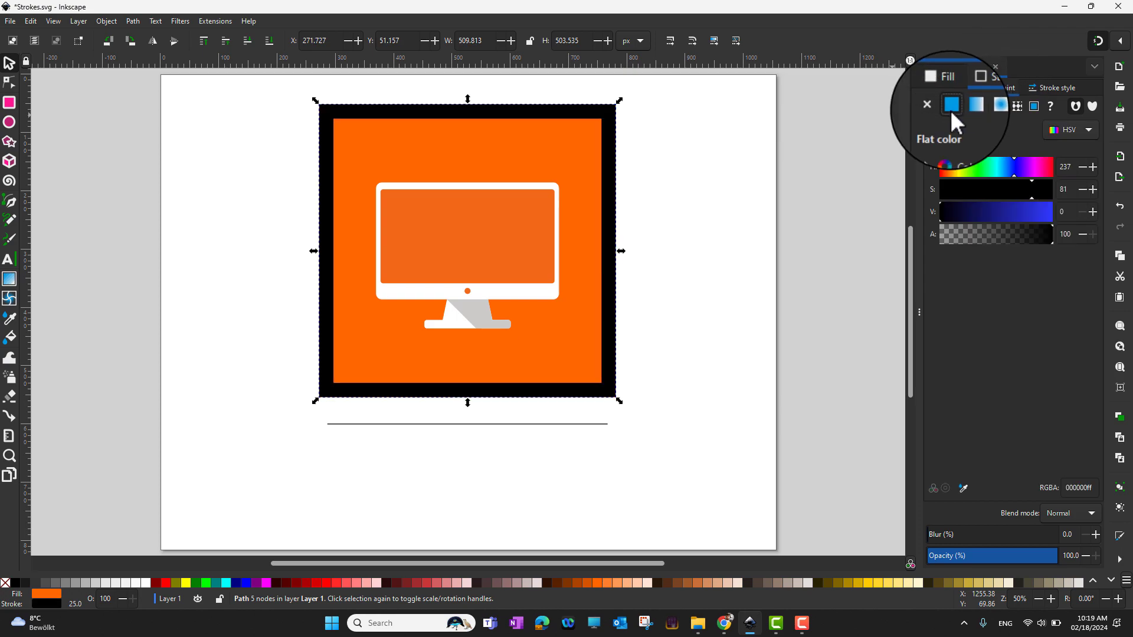
{"action": "left_click", "coordinate": [1039, 189]}
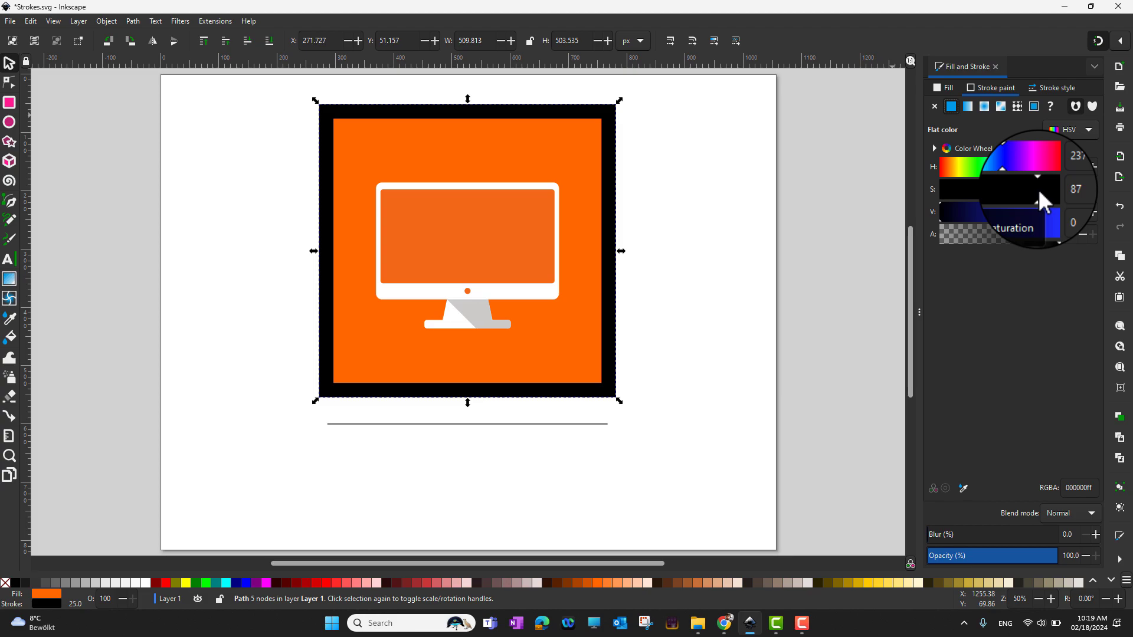
{"action": "left_click", "coordinate": [662, 408]}
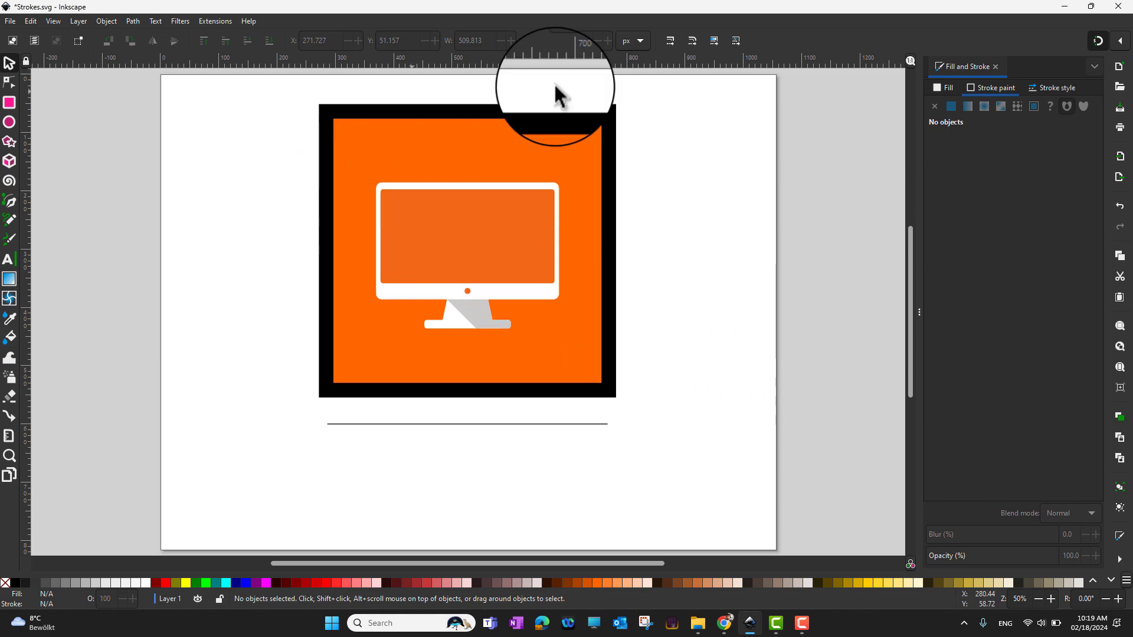
Step: Examine the bordered square's stroke color models, opacity setting and quick fill options
{"action": "left_click", "coordinate": [588, 166]}
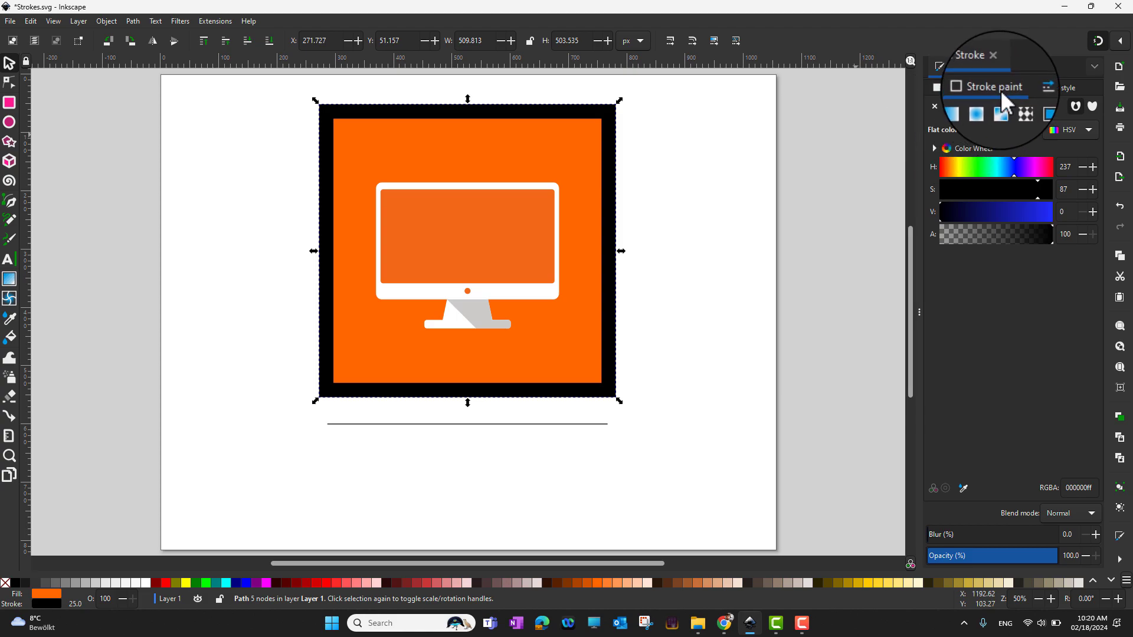
{"action": "left_click", "coordinate": [1089, 129]}
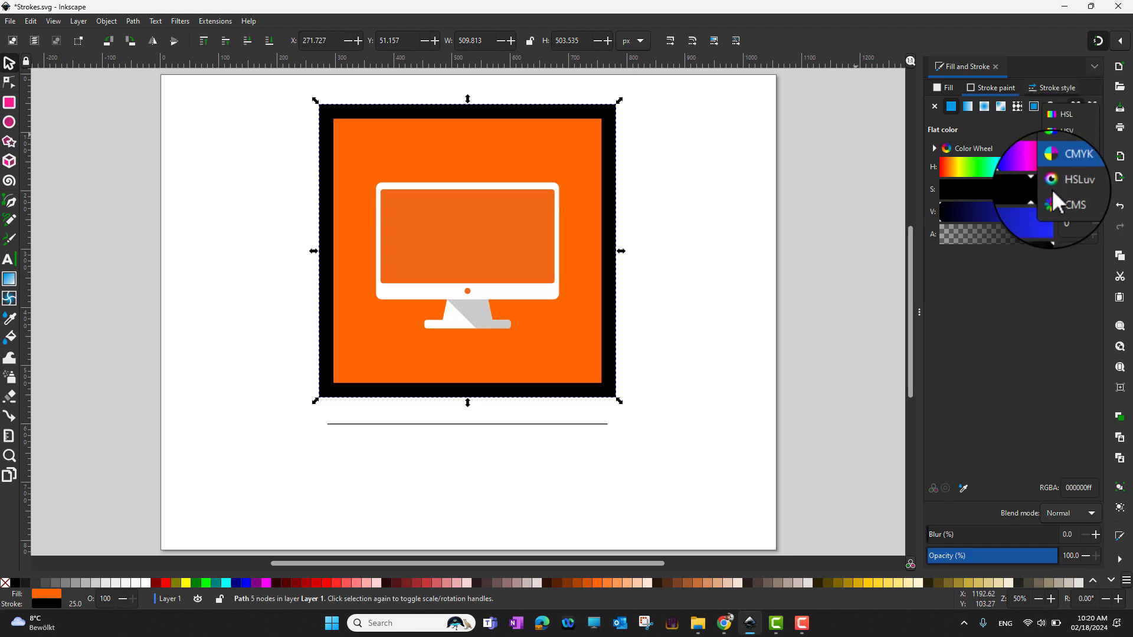
{"action": "left_click", "coordinate": [1015, 302]}
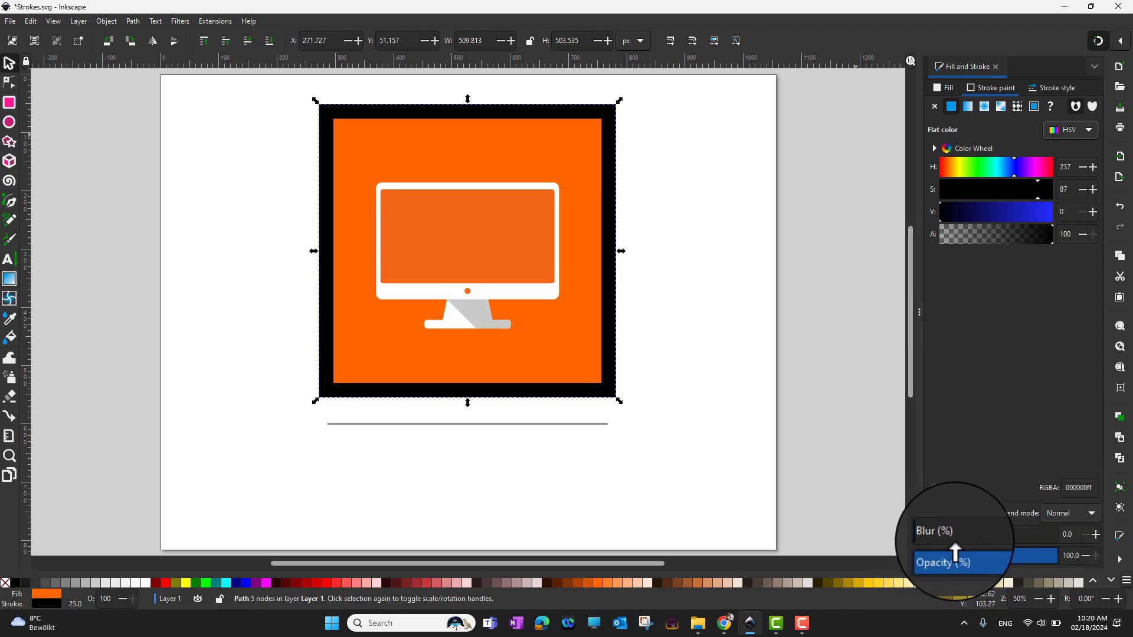
{"action": "double_click", "coordinate": [1070, 556]}
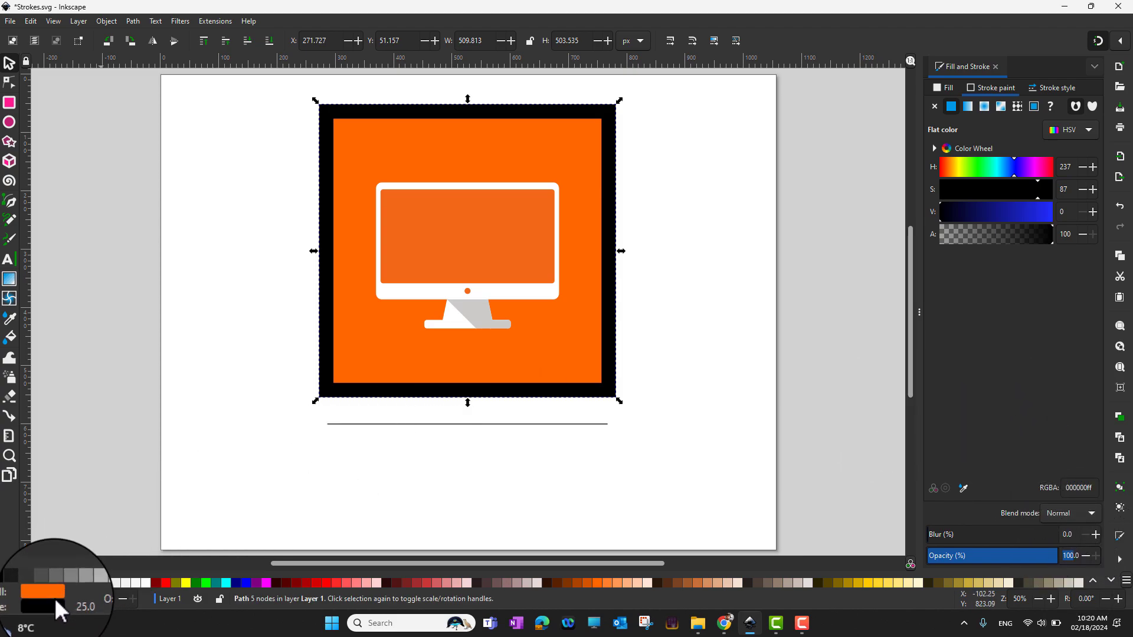
{"action": "right_click", "coordinate": [36, 597]}
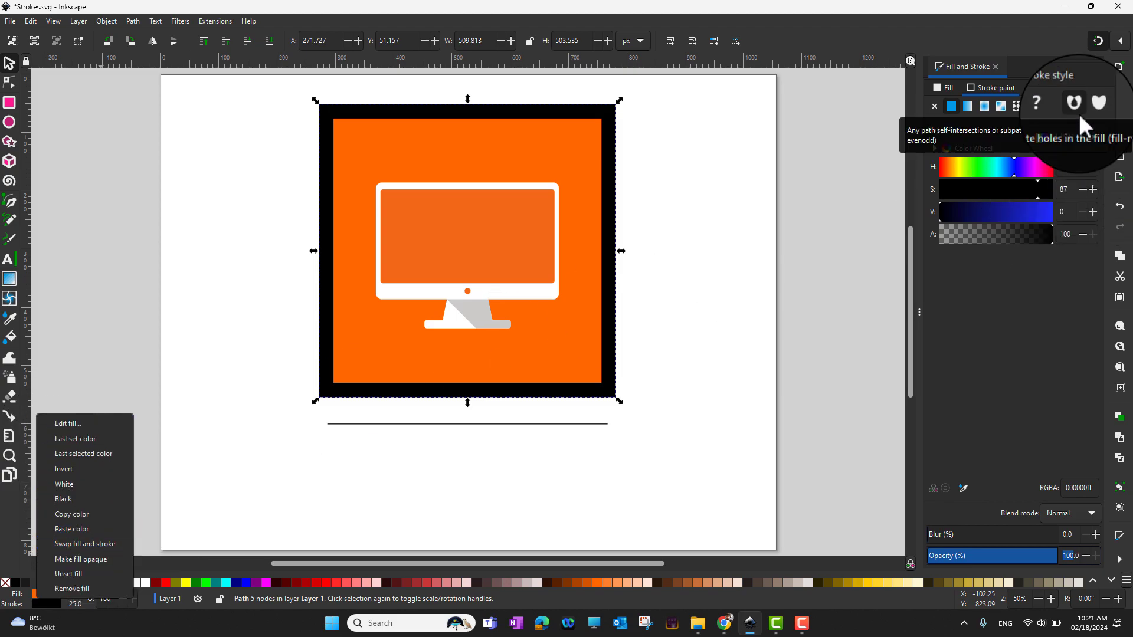
{"action": "left_click", "coordinate": [1048, 68]}
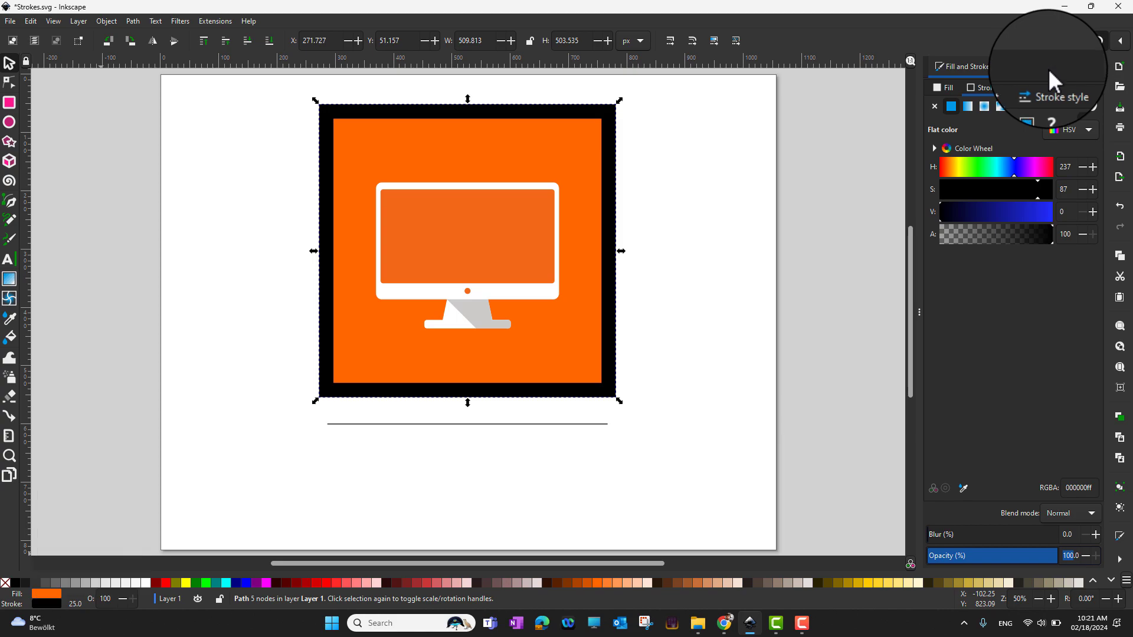
Step: Try the 8 1 and 1 1 dash patterns on the square's border and return it to a solid line
{"action": "left_click", "coordinate": [1050, 86]}
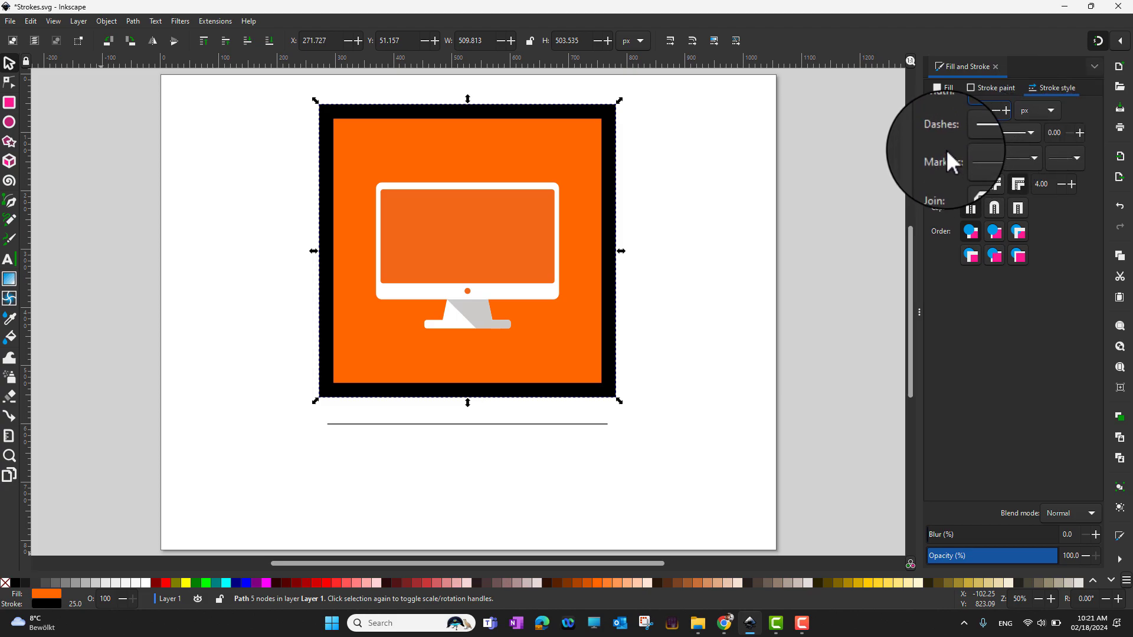
{"action": "left_click", "coordinate": [1029, 133]}
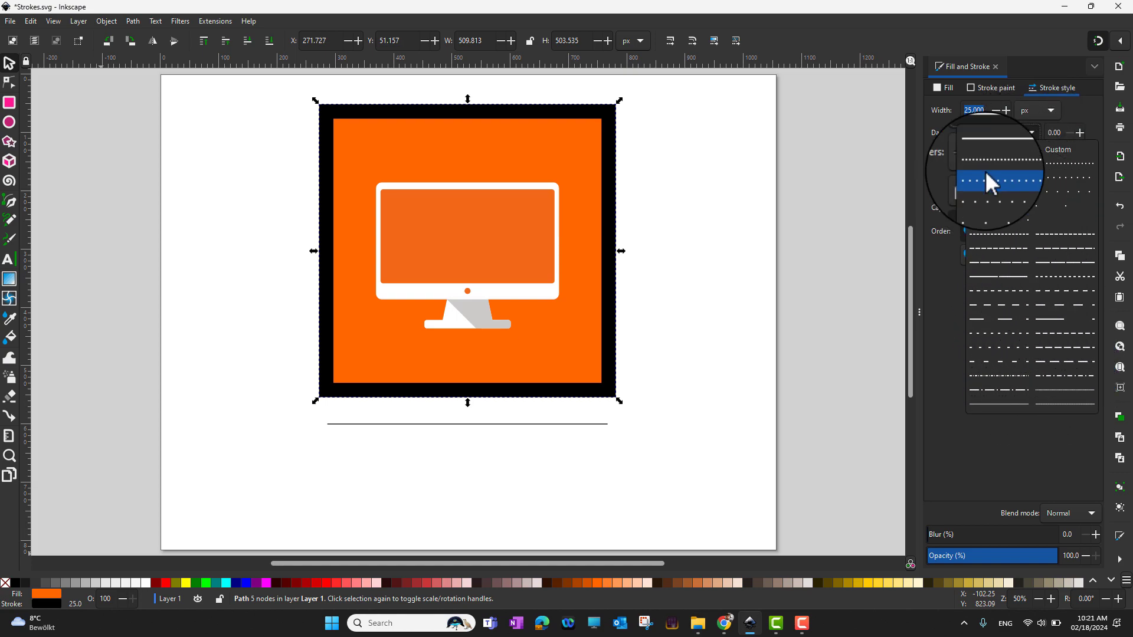
{"action": "left_click", "coordinate": [996, 262]}
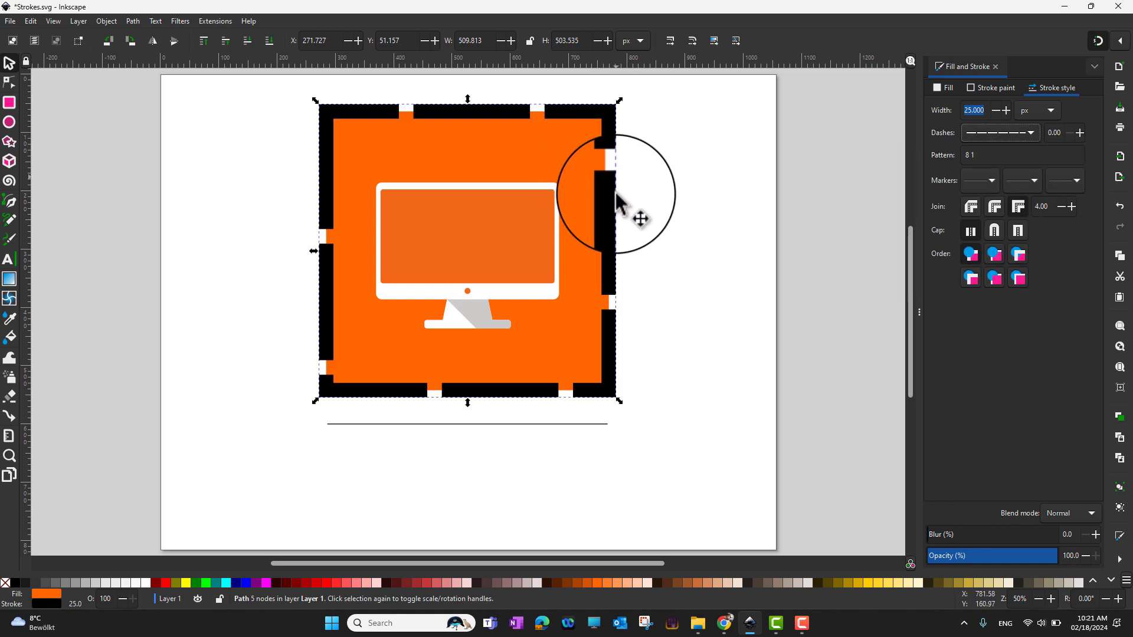
{"action": "left_click", "coordinate": [1023, 135]}
{"action": "left_click", "coordinate": [1014, 173]}
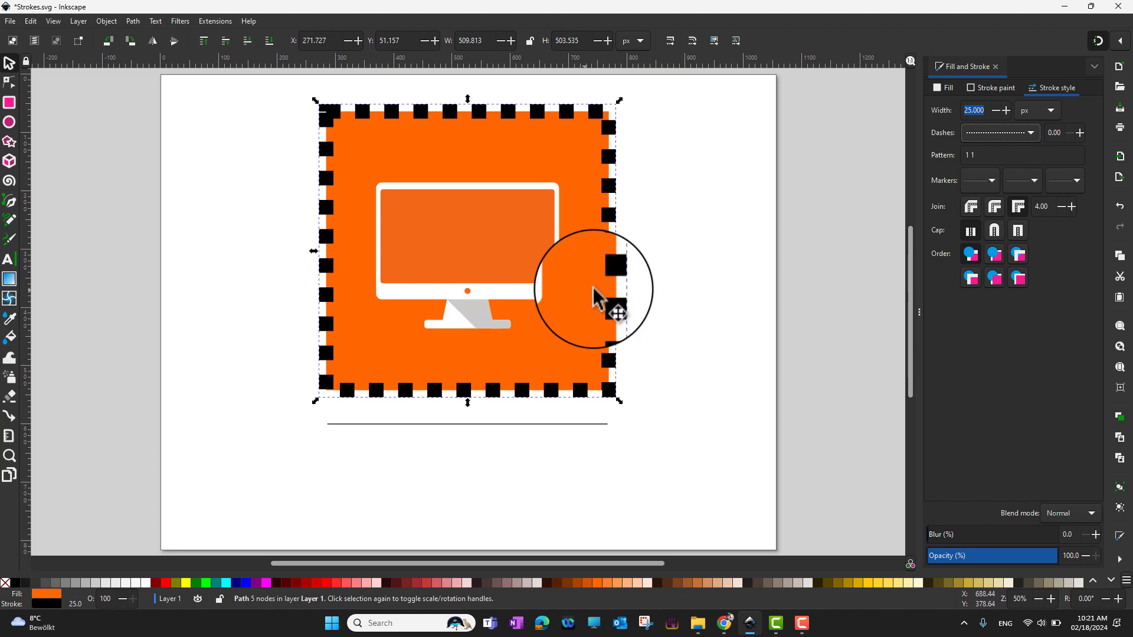
{"action": "left_click", "coordinate": [1029, 132]}
{"action": "left_click", "coordinate": [1016, 143]}
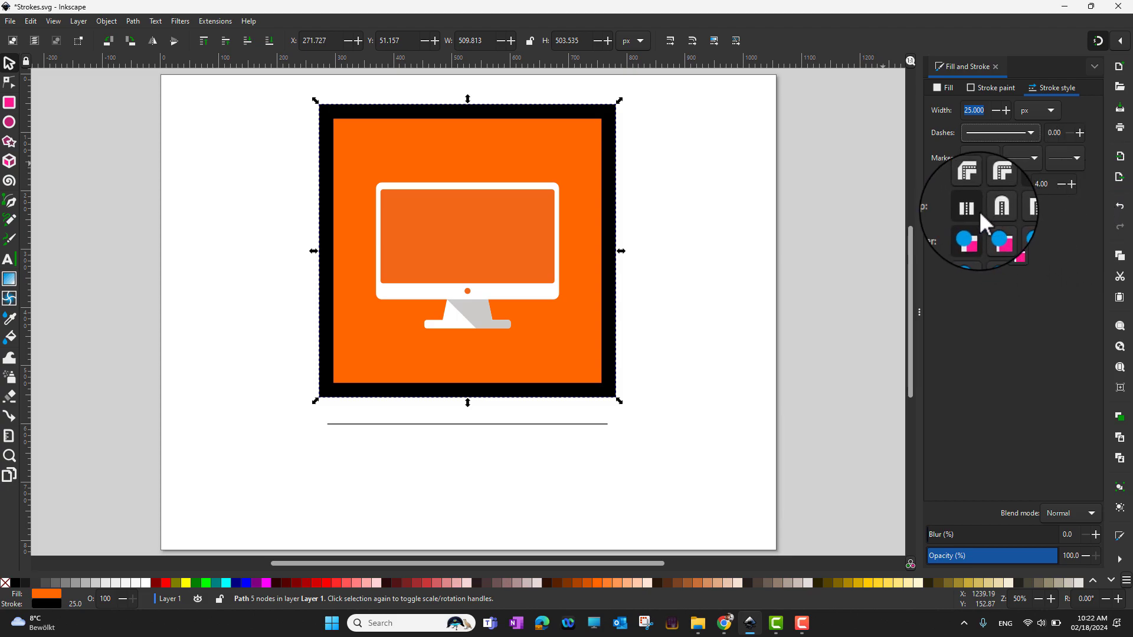
Step: Give the horizontal line below the square a 30 px wide stroke in light grey cccccc
{"action": "left_click", "coordinate": [568, 425]}
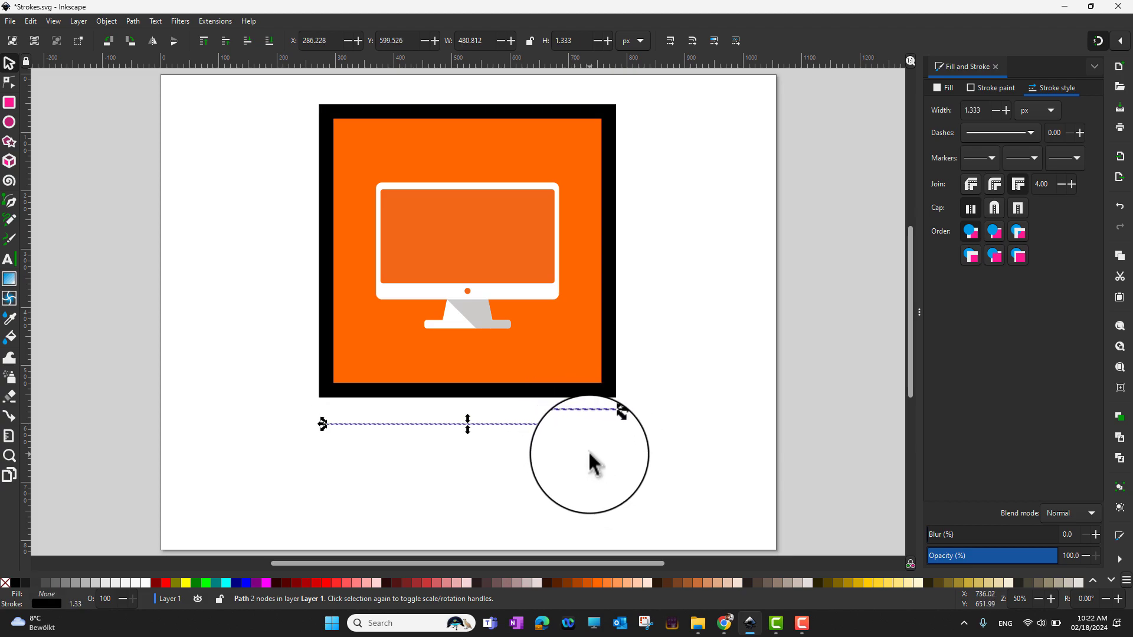
{"action": "left_click", "coordinate": [987, 89]}
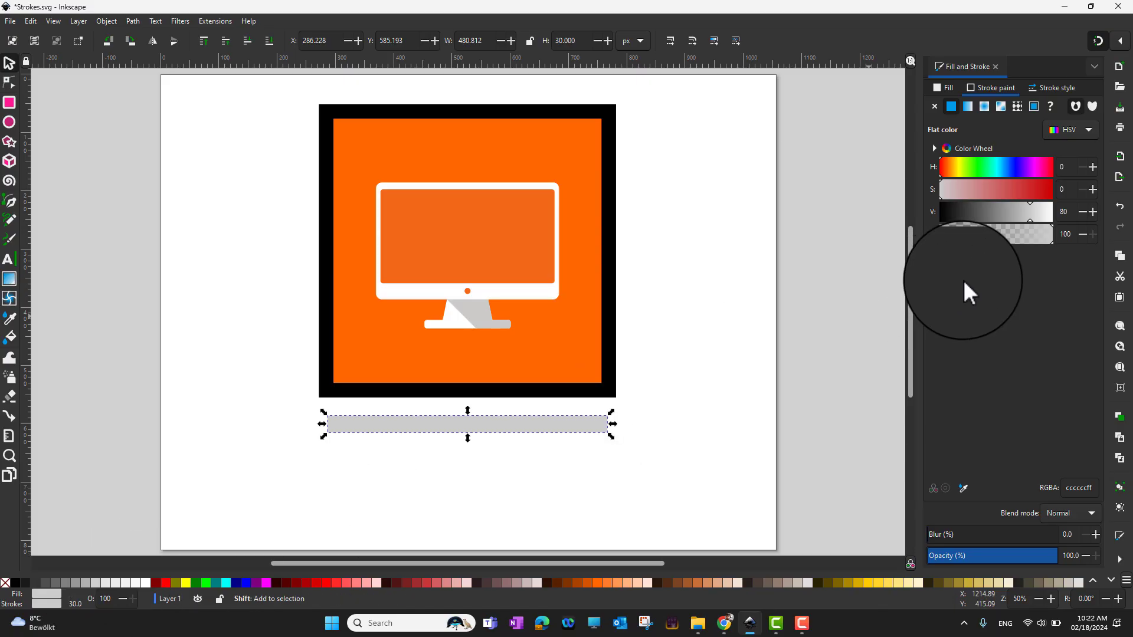
{"action": "left_click", "coordinate": [1051, 87]}
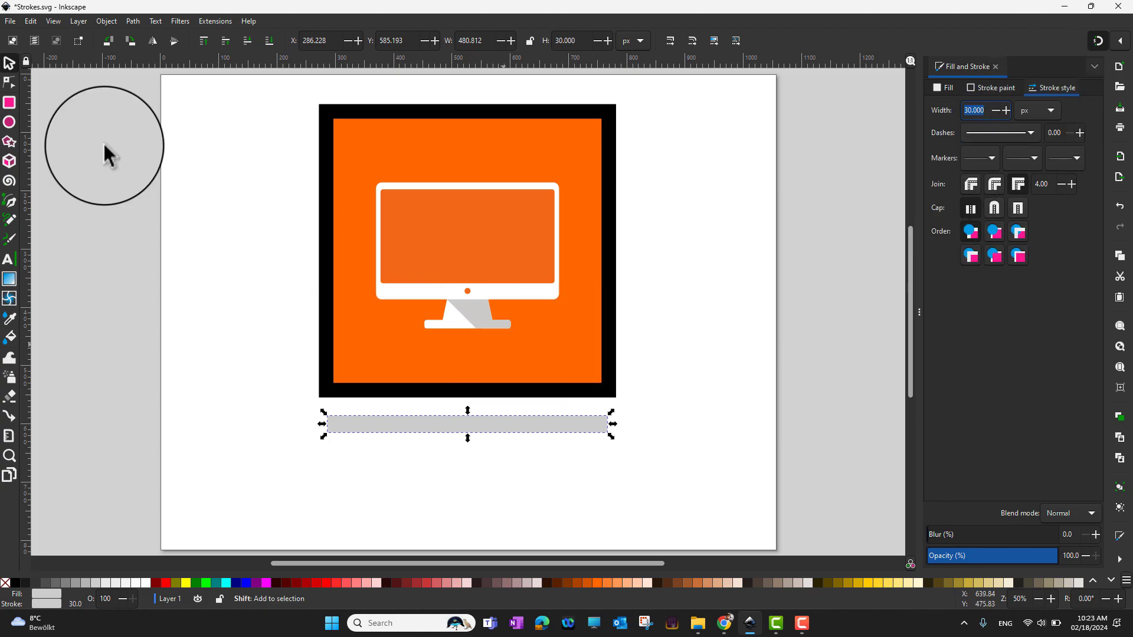
Step: Select the grey line's segment for node editing, try a round cap on its ends, and apply a square cap
{"action": "left_click", "coordinate": [9, 84]}
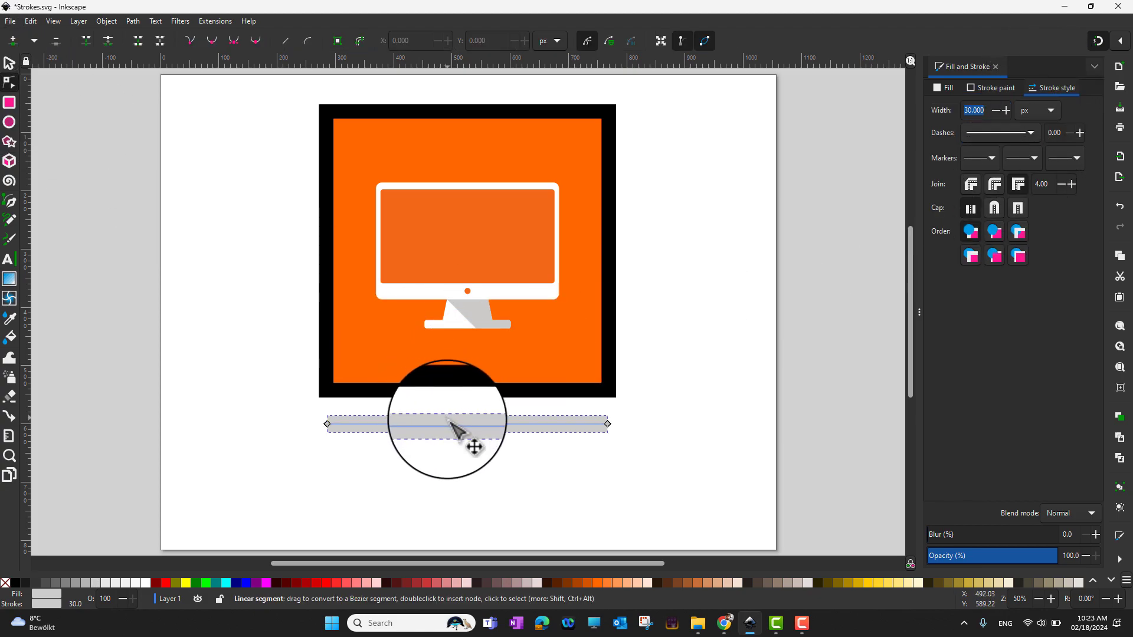
{"action": "left_click", "coordinate": [463, 424]}
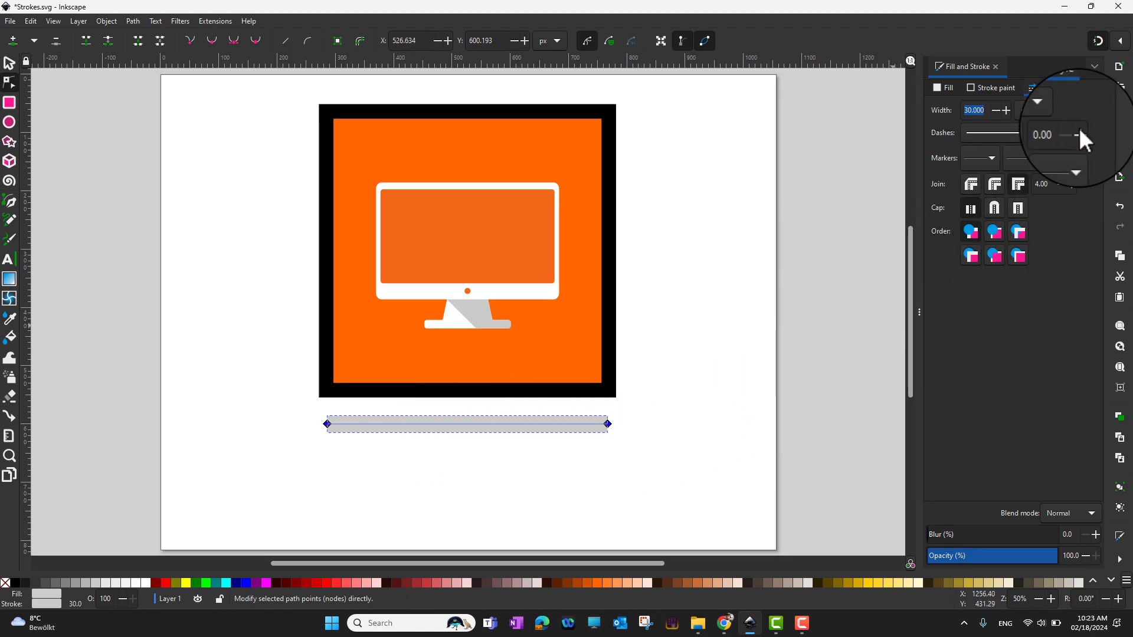
{"action": "left_click", "coordinate": [970, 212]}
{"action": "left_click", "coordinate": [998, 207]}
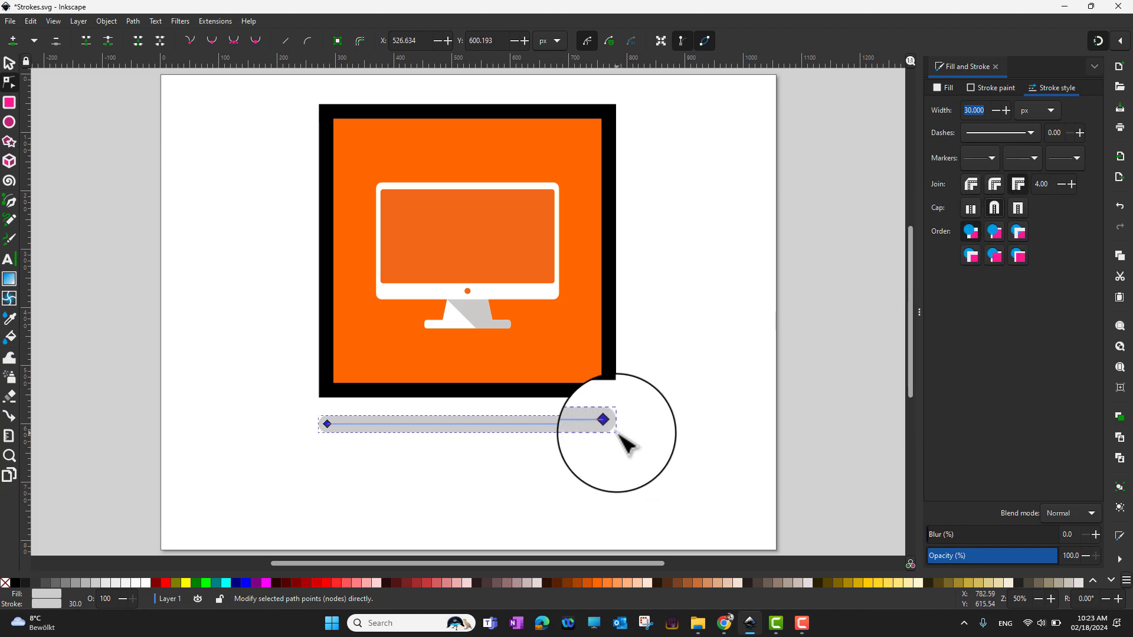
{"action": "left_click", "coordinate": [1020, 210]}
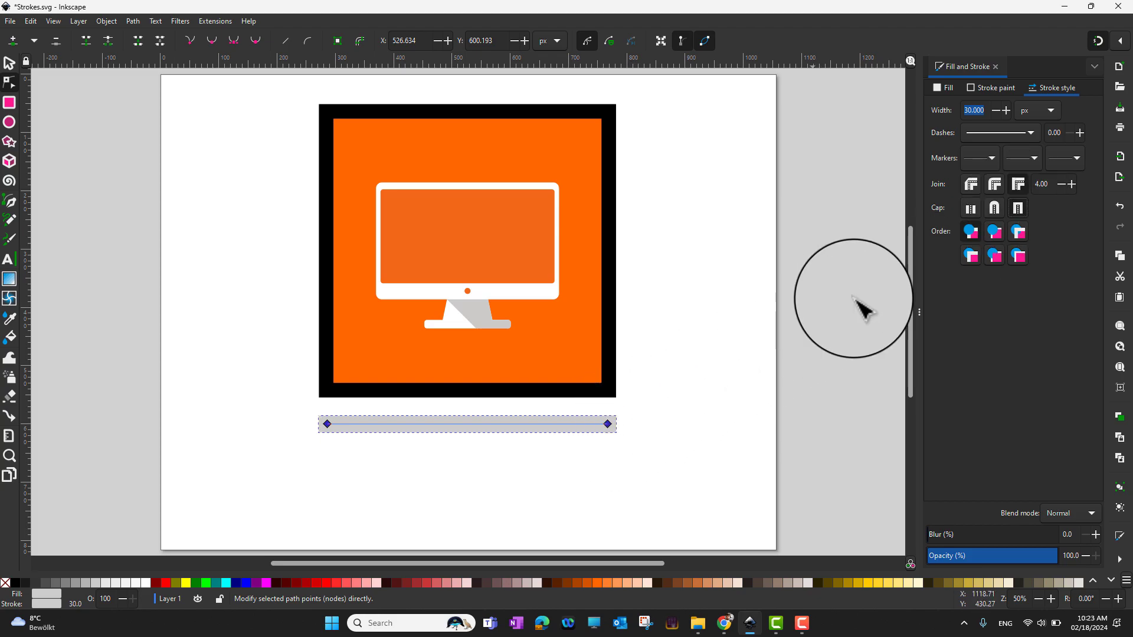
Step: Add the Arrow2 start marker to the grey line and move the resulting arrow down, clear of the square
{"action": "left_click", "coordinate": [992, 158]}
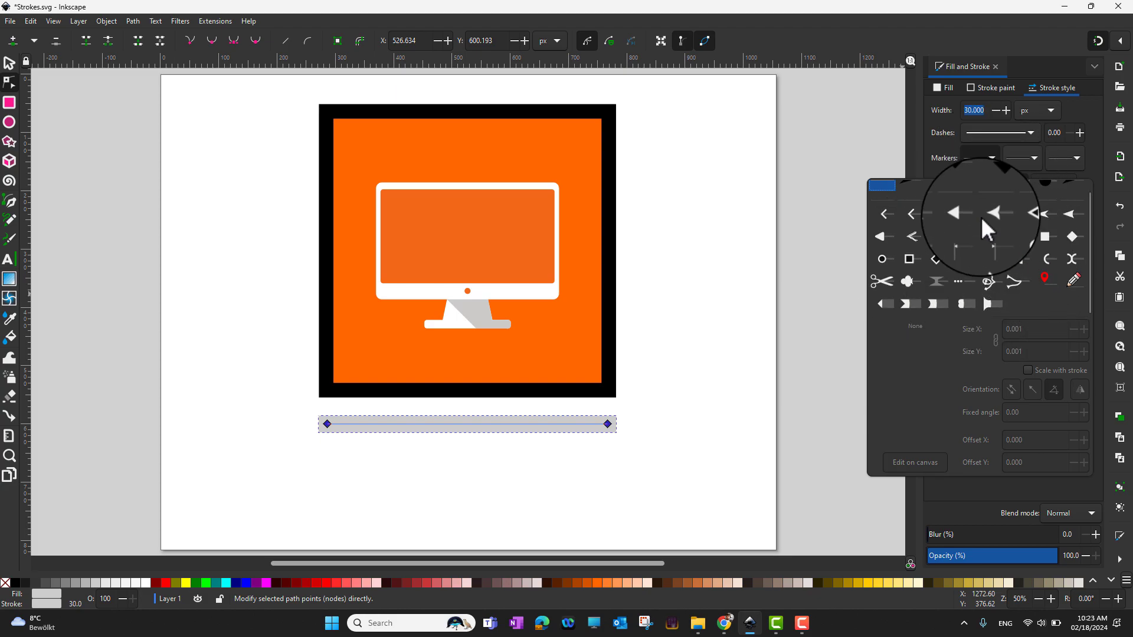
{"action": "scroll", "coordinate": [995, 259], "scroll_direction": "up", "scroll_amount": 1}
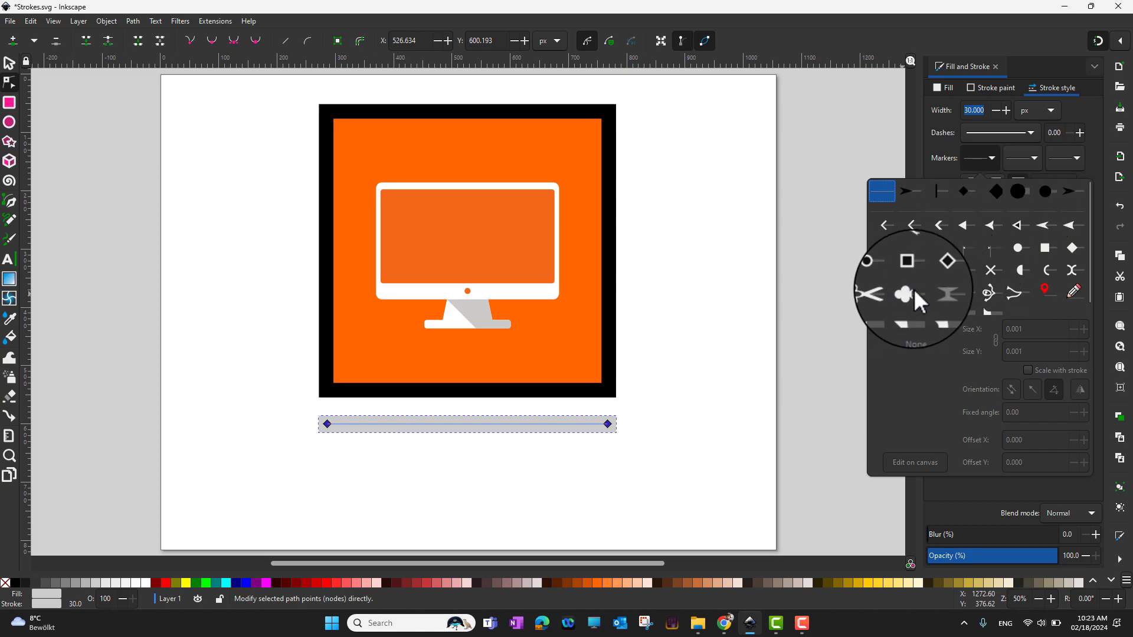
{"action": "scroll", "coordinate": [976, 278], "scroll_direction": "down", "scroll_amount": 1}
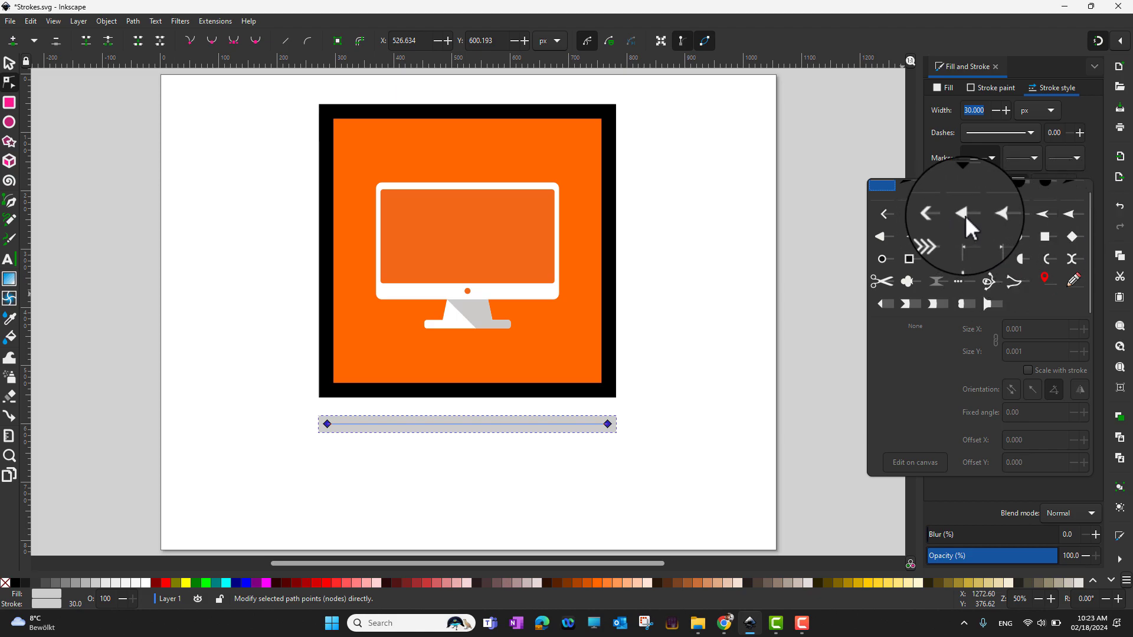
{"action": "scroll", "coordinate": [1016, 248], "scroll_direction": "up", "scroll_amount": 1}
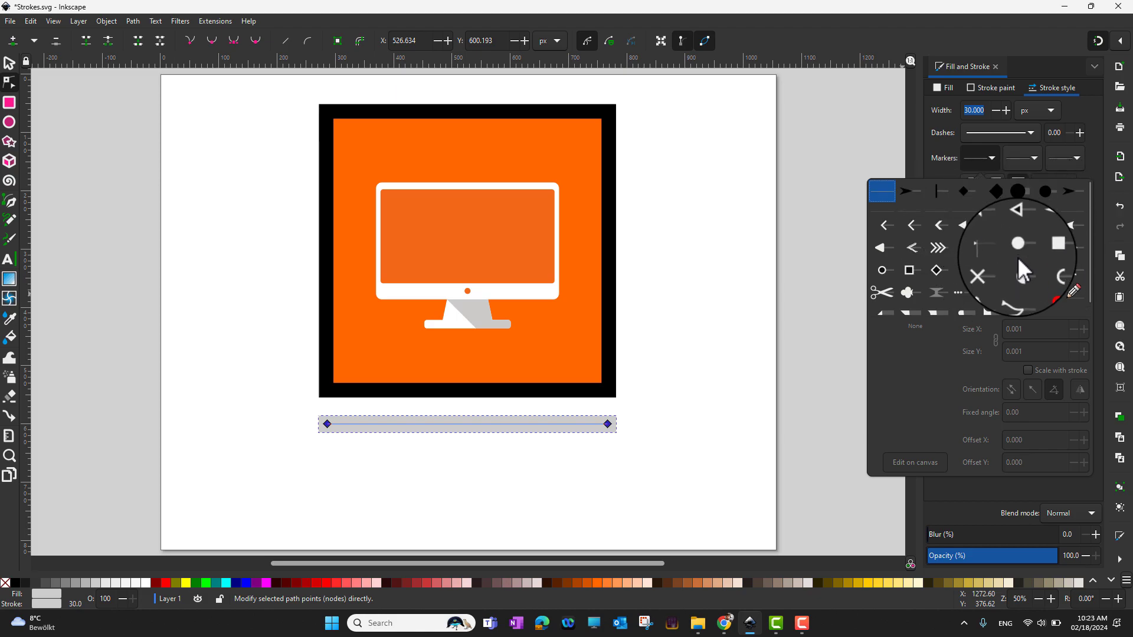
{"action": "left_click", "coordinate": [1066, 229]}
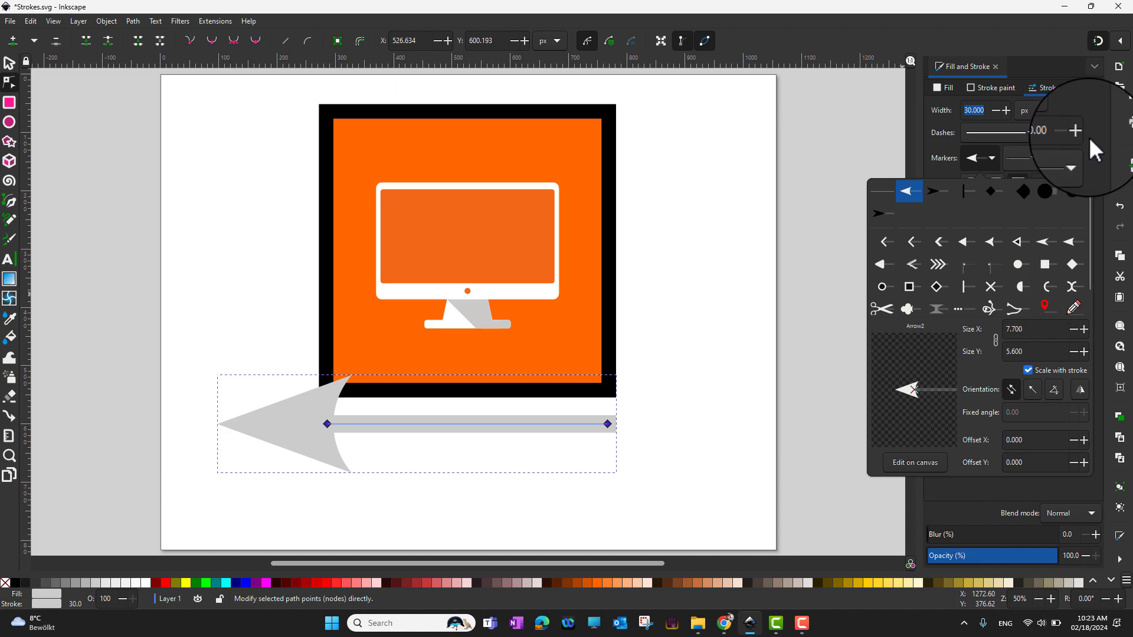
{"action": "left_click", "coordinate": [1057, 155]}
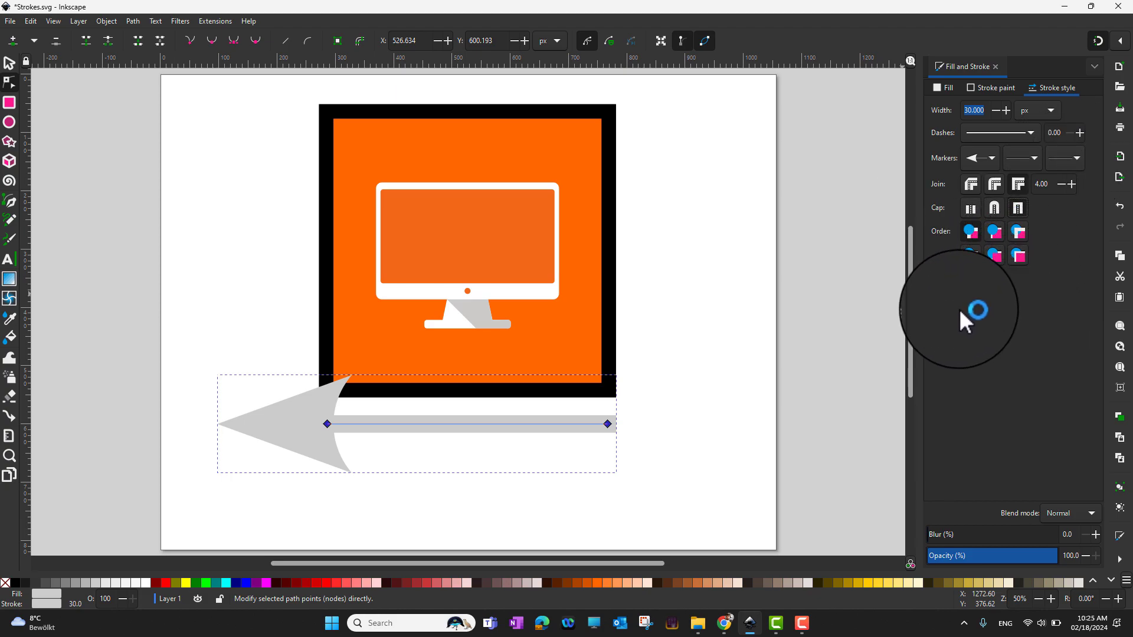
{"action": "left_click", "coordinate": [8, 62]}
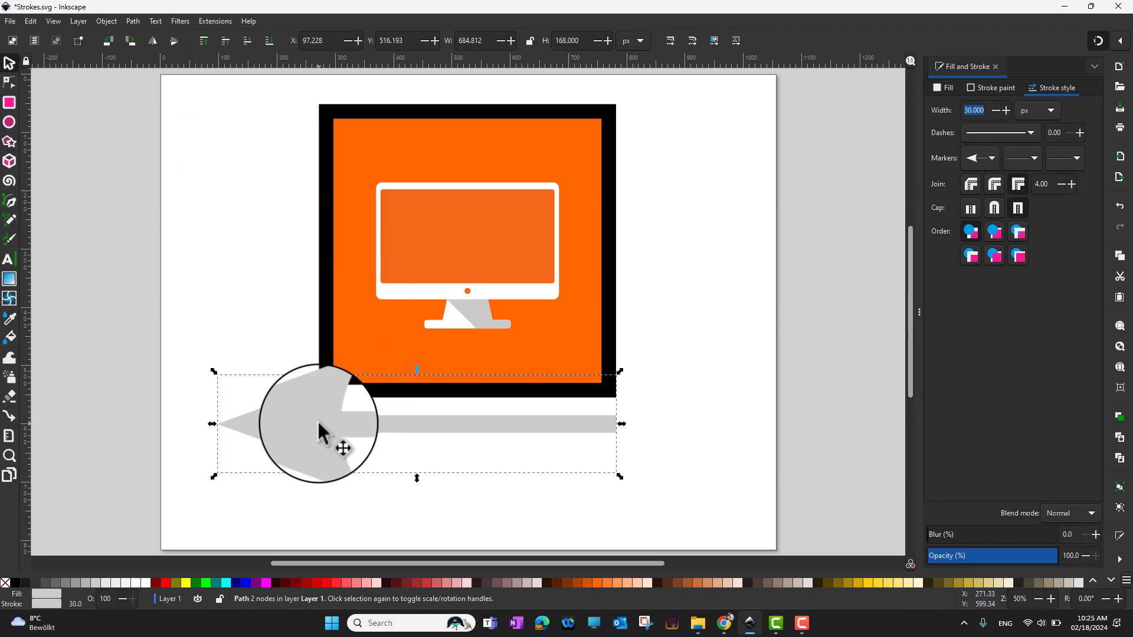
{"action": "left_click_drag", "start_coordinate": [321, 439], "coordinate": [323, 497]}
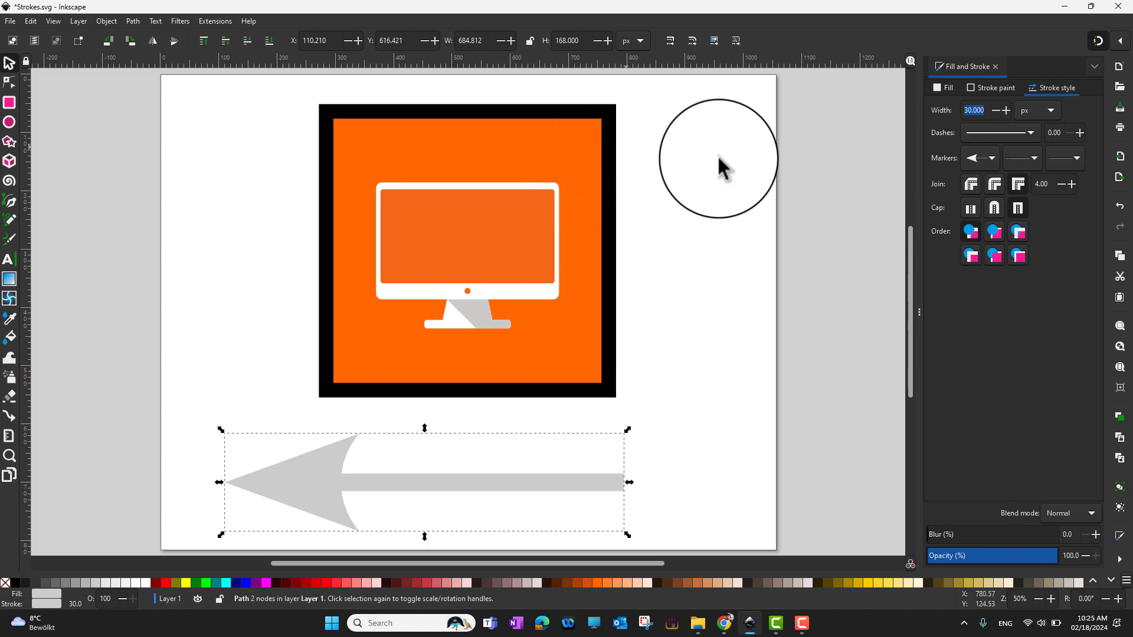
Step: Select the bordered square and change its paint order so the black stroke lies behind the orange fill
{"action": "left_click", "coordinate": [994, 233]}
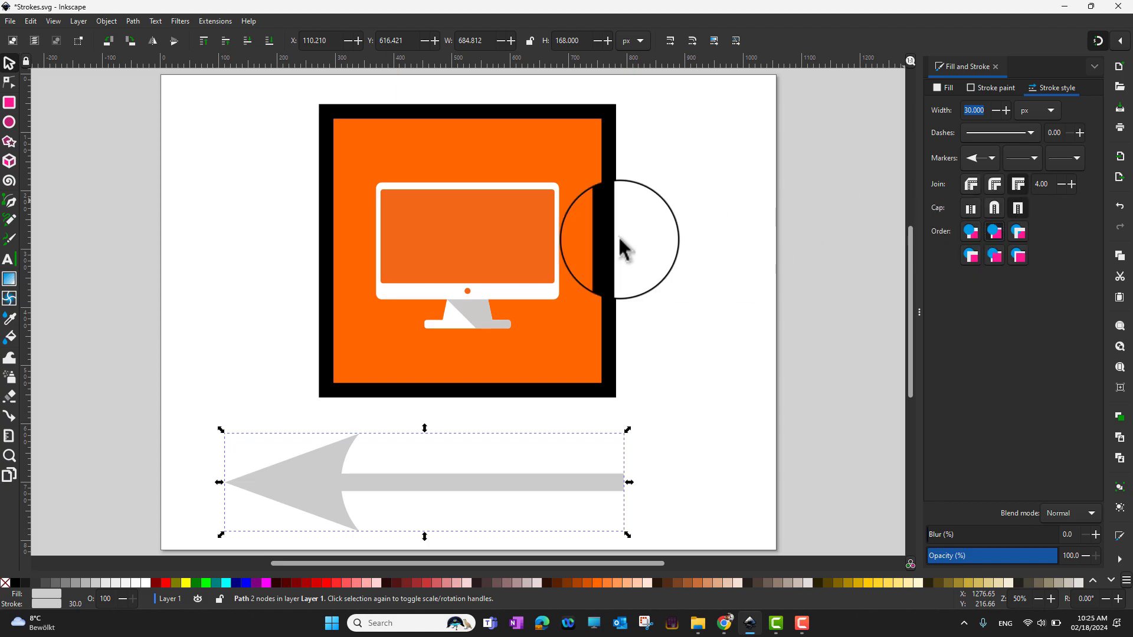
{"action": "left_click", "coordinate": [612, 159]}
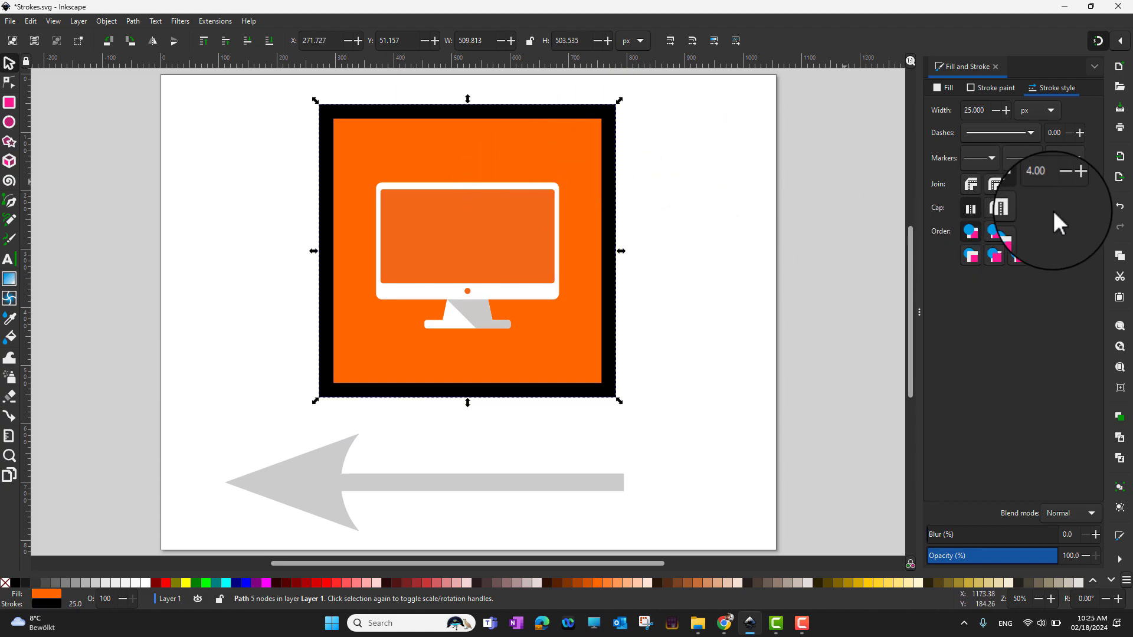
{"action": "left_click", "coordinate": [994, 233]}
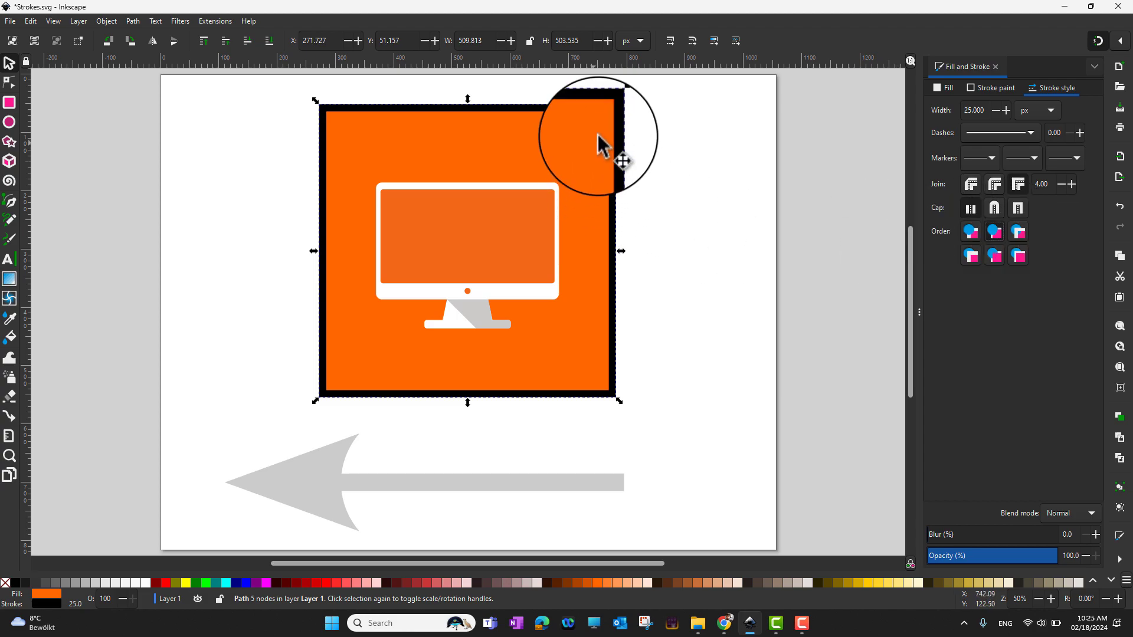